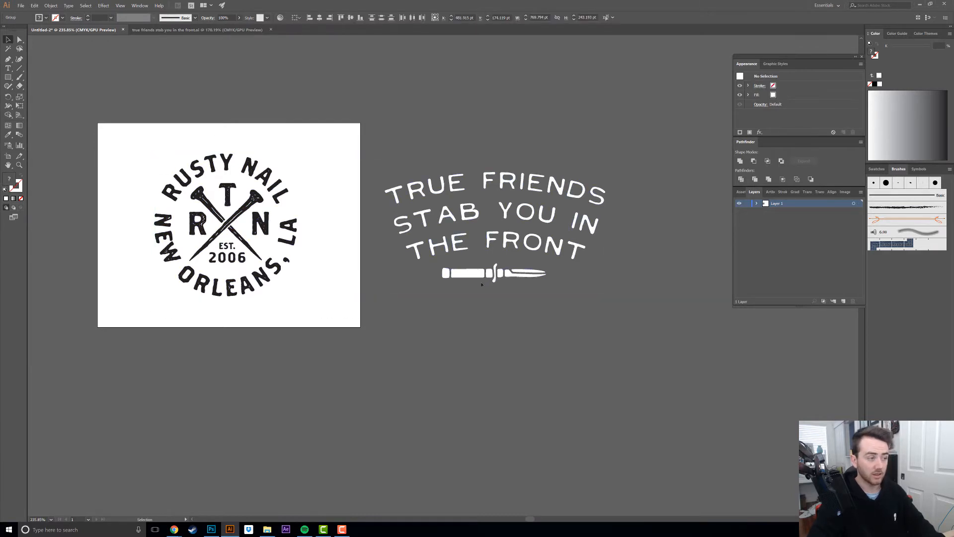
{"action": "left_click_drag", "start_coordinate": [149, 133], "coordinate": [305, 300]}
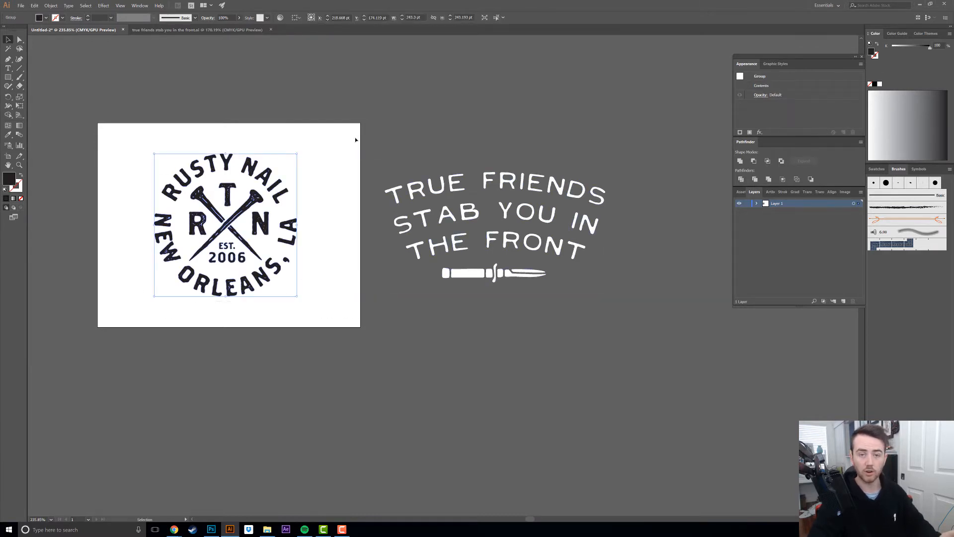
{"action": "left_click_drag", "start_coordinate": [355, 139], "coordinate": [658, 293]}
{"action": "left_click", "coordinate": [666, 300]}
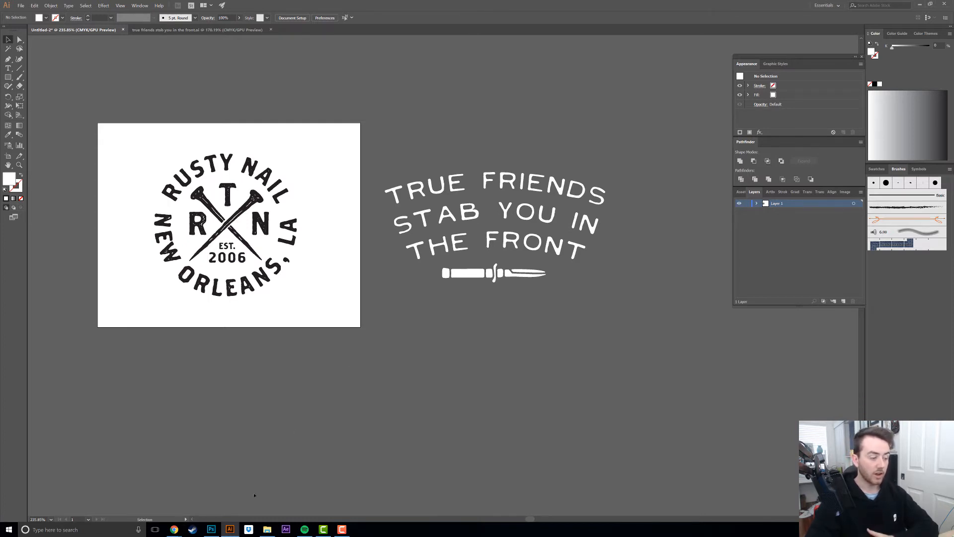
- Switch to Chrome and browse from the AS Colour homepage through the blank tees to the Staple Tee 5001 product page
{"action": "mouse_move", "coordinate": [216, 532]}
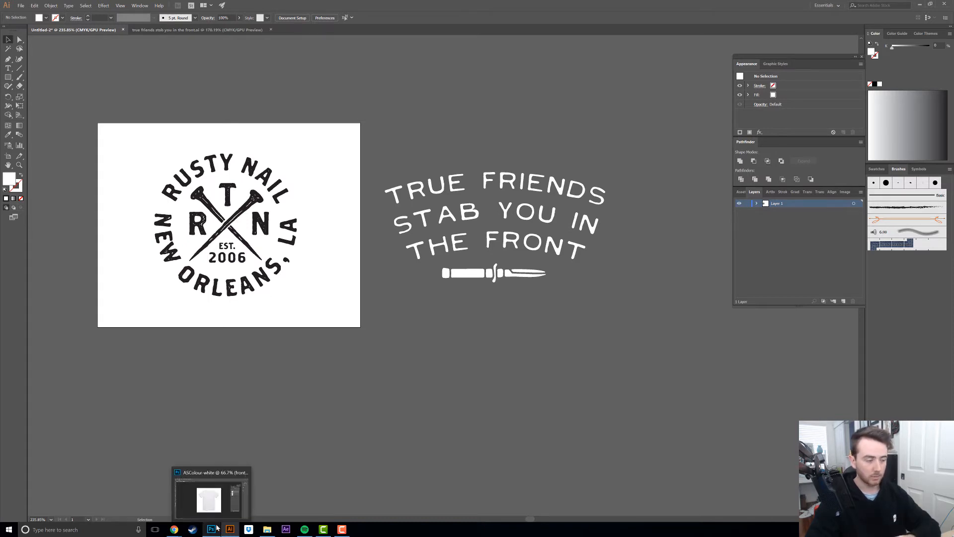
{"action": "mouse_move", "coordinate": [174, 528]}
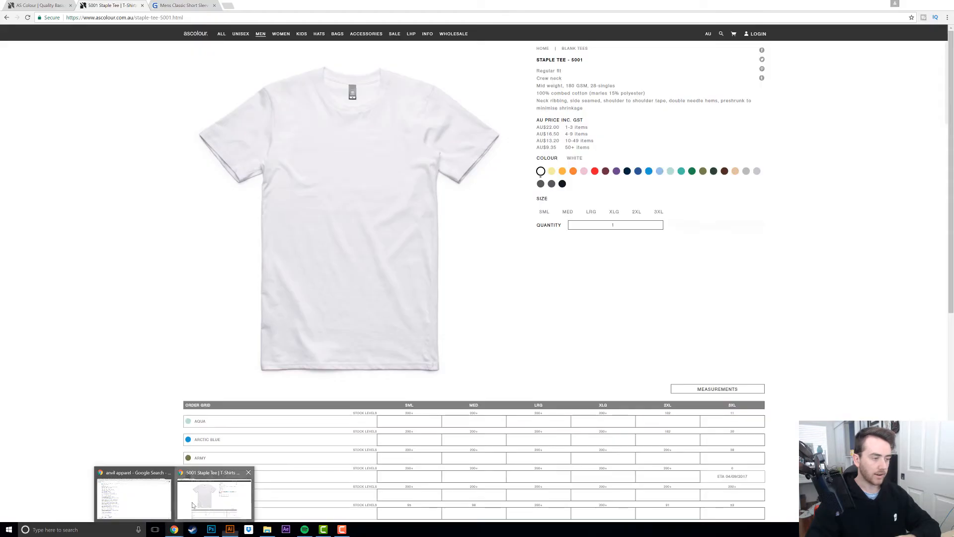
{"action": "left_click", "coordinate": [193, 504]}
{"action": "key", "text": "ctrl+shift+Tab"}
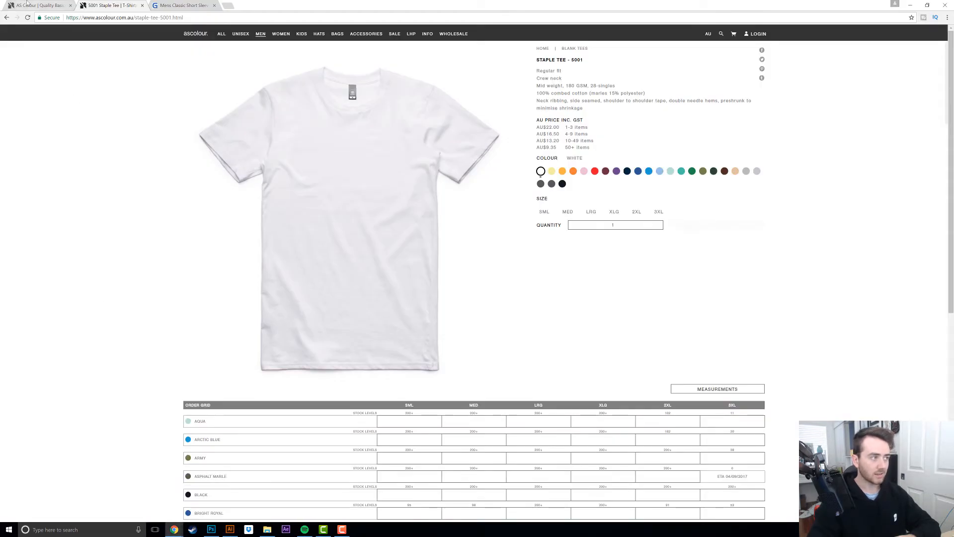
{"action": "left_click", "coordinate": [98, 16]}
{"action": "left_click", "coordinate": [135, 180]}
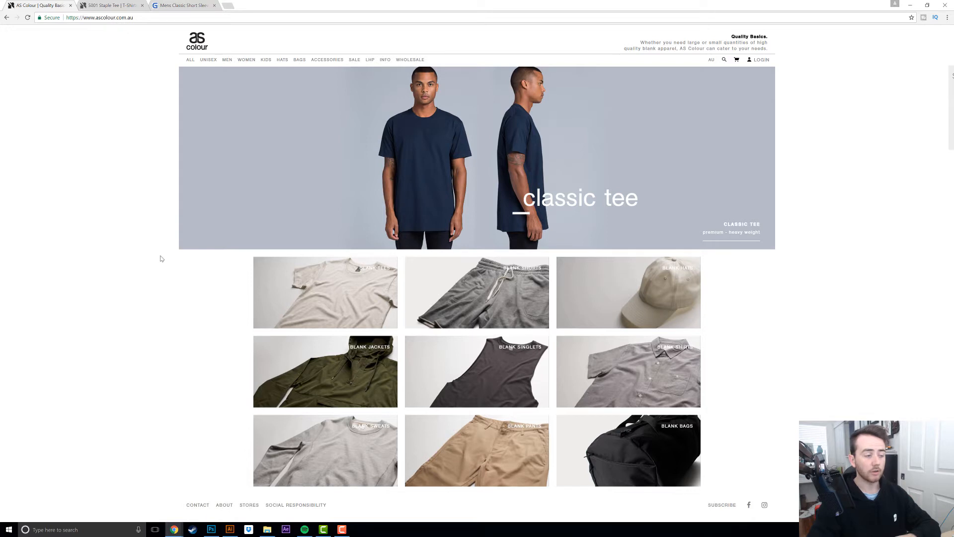
{"action": "left_click", "coordinate": [322, 281]}
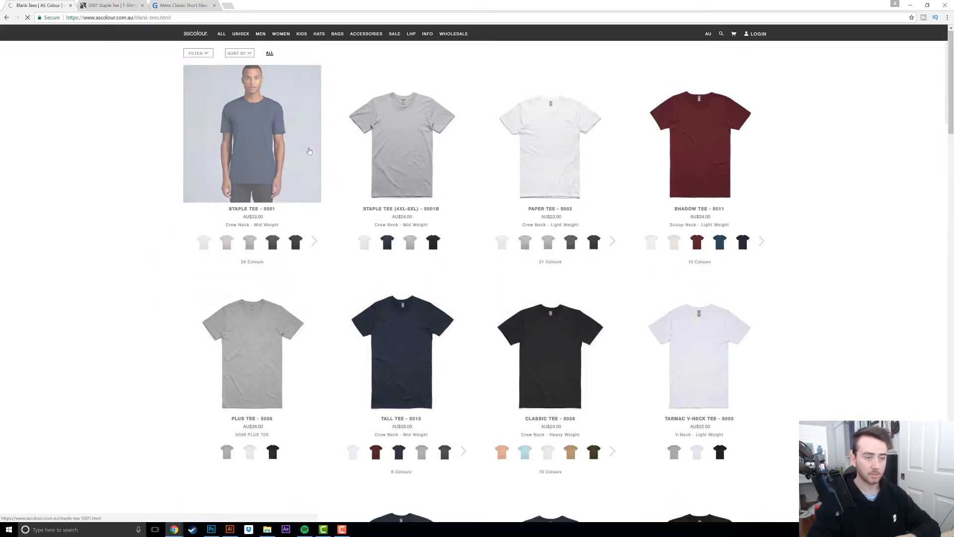
{"action": "left_click", "coordinate": [192, 106]}
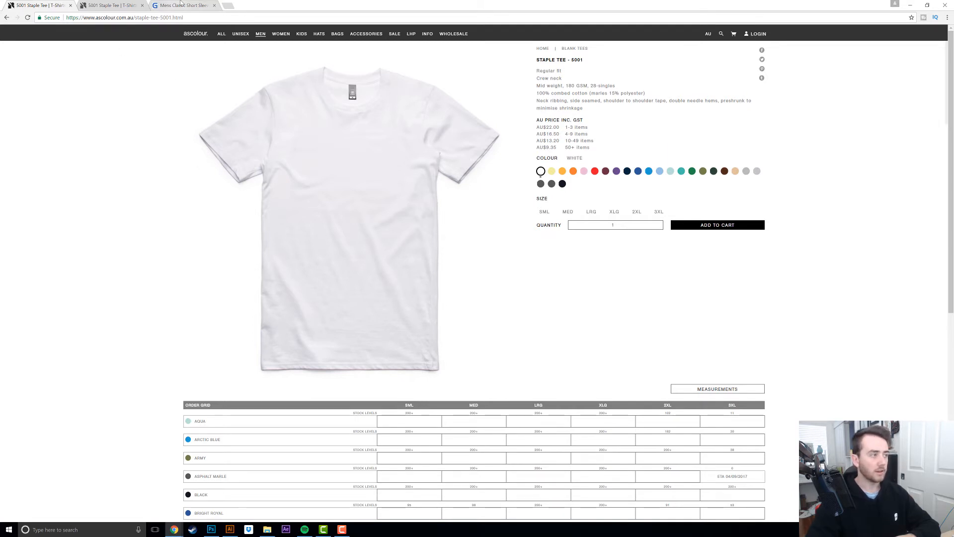
- Look at the Gildan men's classic T-shirt page and preview the AS Colour Staple Tee in black and white
{"action": "key", "text": "ctrl+3"}
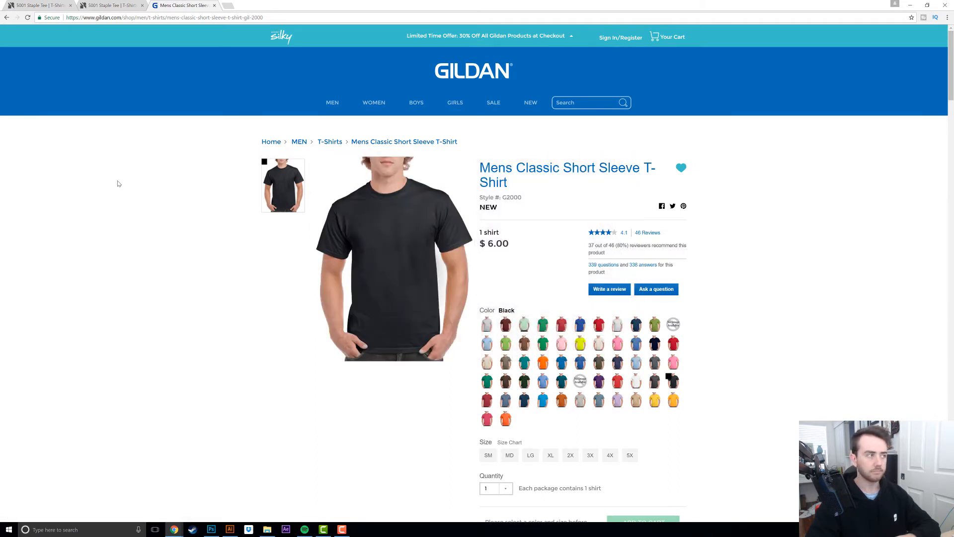
{"action": "key", "text": "ctrl+2"}
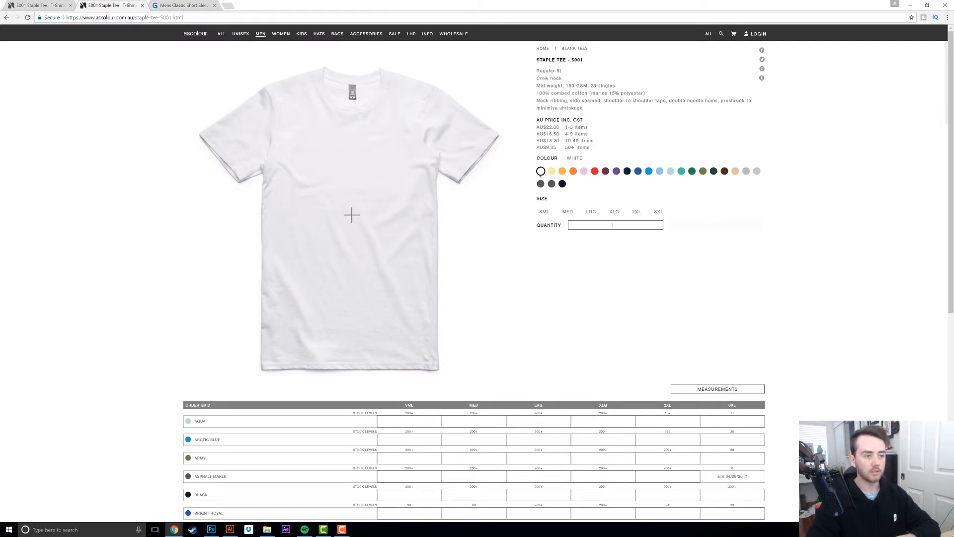
{"action": "left_click", "coordinate": [562, 183]}
{"action": "left_click", "coordinate": [540, 171]}
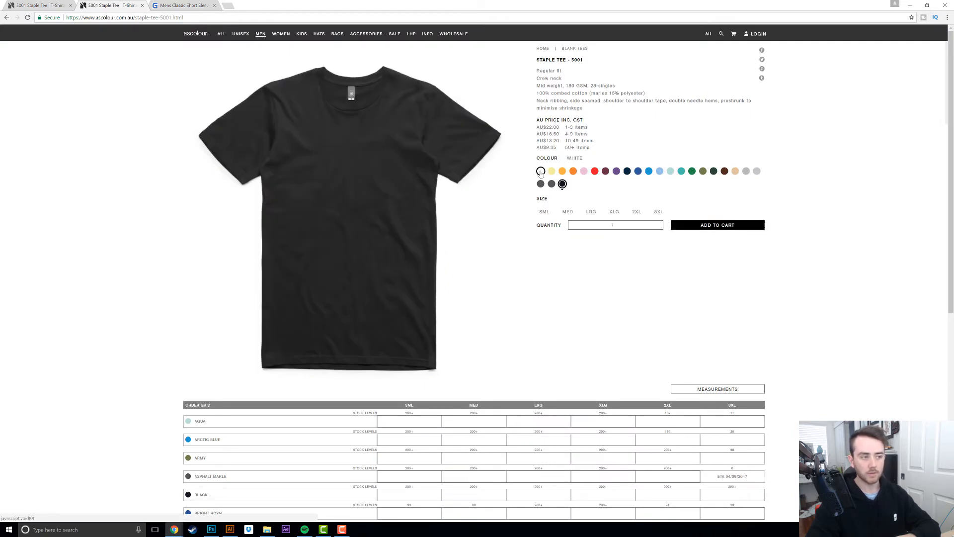
- Bring up the black T-shirt document in Photoshop and copy the True Friends lettering with its knife from Illustrator
{"action": "left_click", "coordinate": [211, 529]}
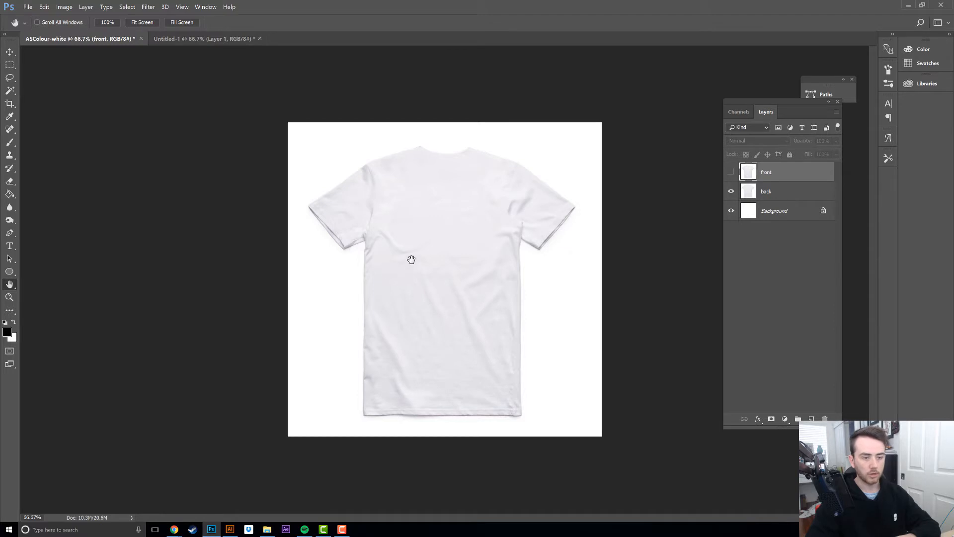
{"action": "key", "text": "ctrl+Tab"}
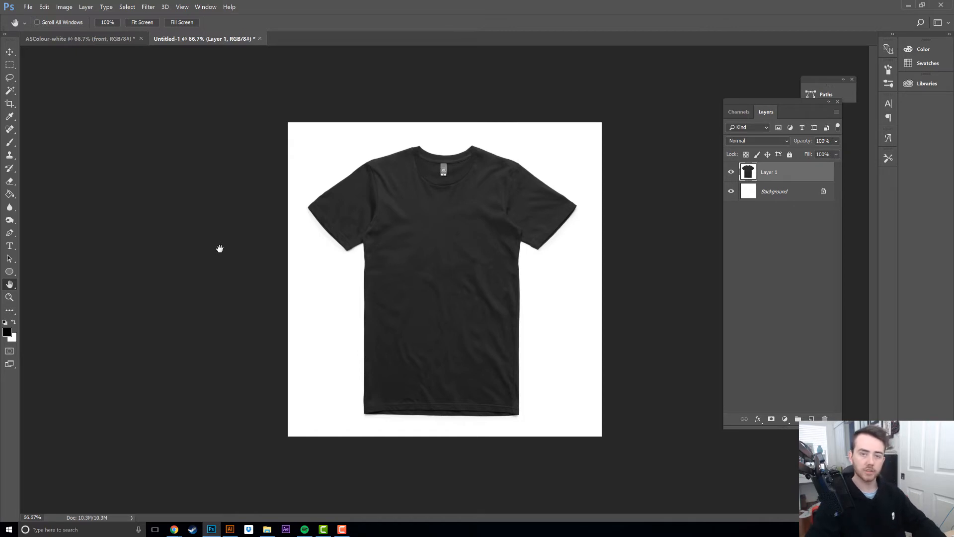
{"action": "left_click", "coordinate": [229, 529]}
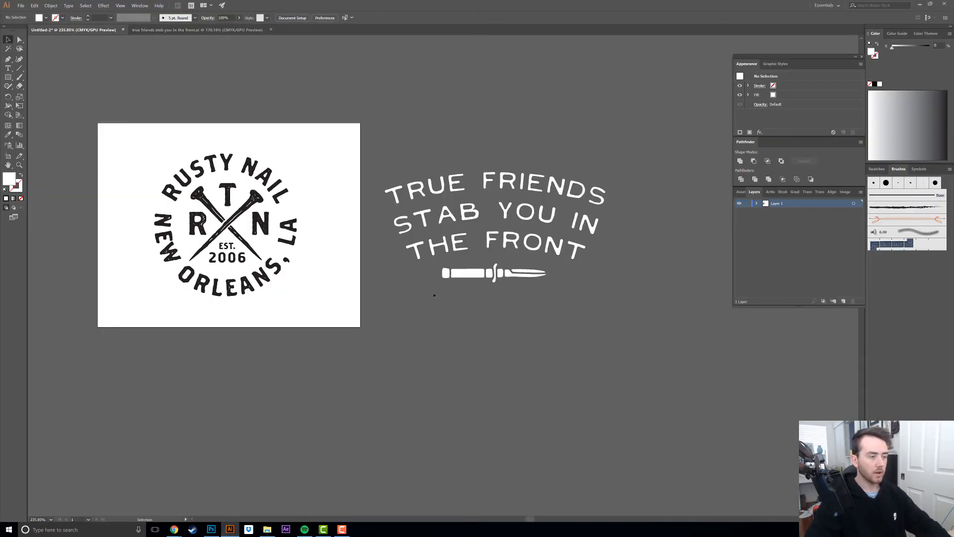
{"action": "left_click", "coordinate": [496, 272]}
{"action": "left_click", "coordinate": [381, 411]}
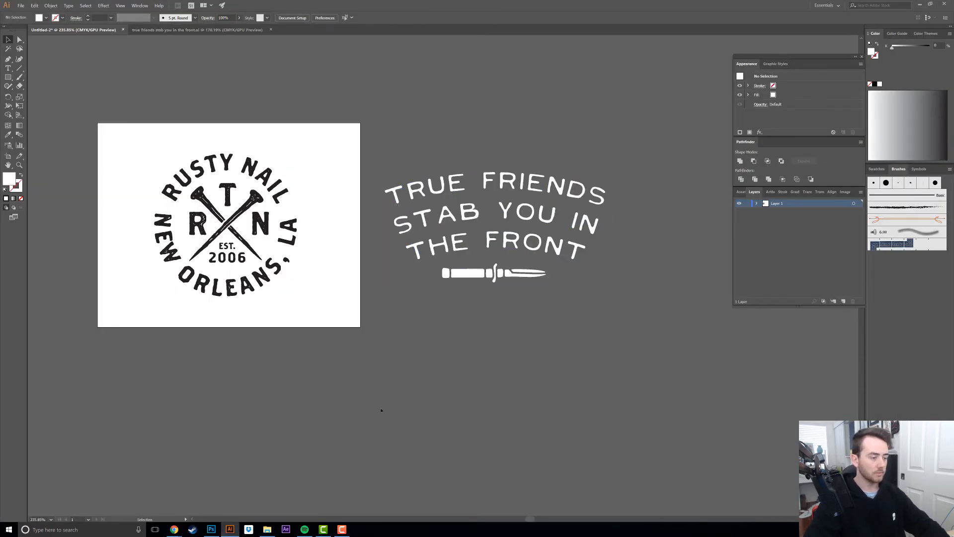
- Paste the True Friends artwork into Photoshop's black T-shirt document, scaled and positioned across the chest
{"action": "left_click", "coordinate": [212, 529]}
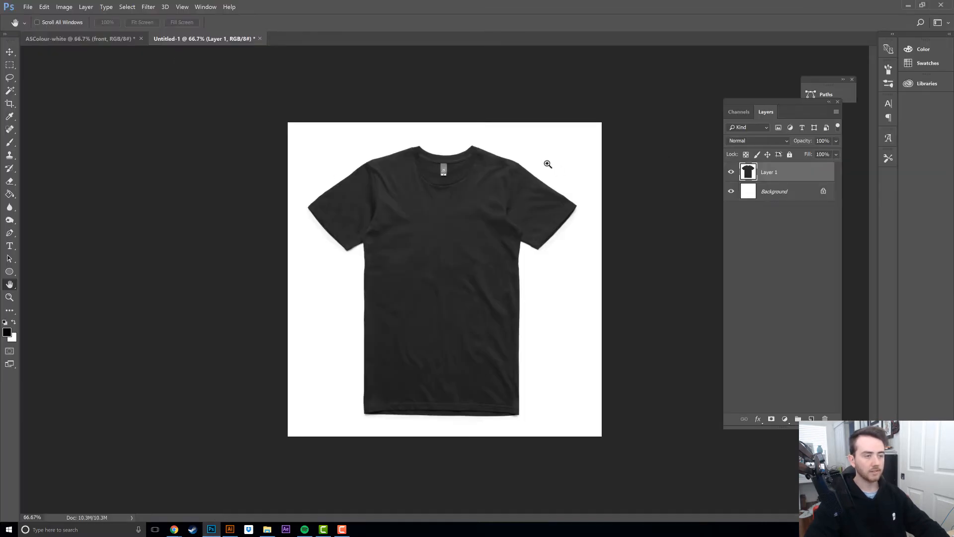
{"action": "key", "text": "ctrl+v"}
{"action": "left_click", "coordinate": [297, 77]}
{"action": "key", "text": "ctrl+t"}
{"action": "left_click_drag", "start_coordinate": [478, 262], "coordinate": [498, 252]}
{"action": "key", "text": "Return"}
{"action": "key", "text": "v"}
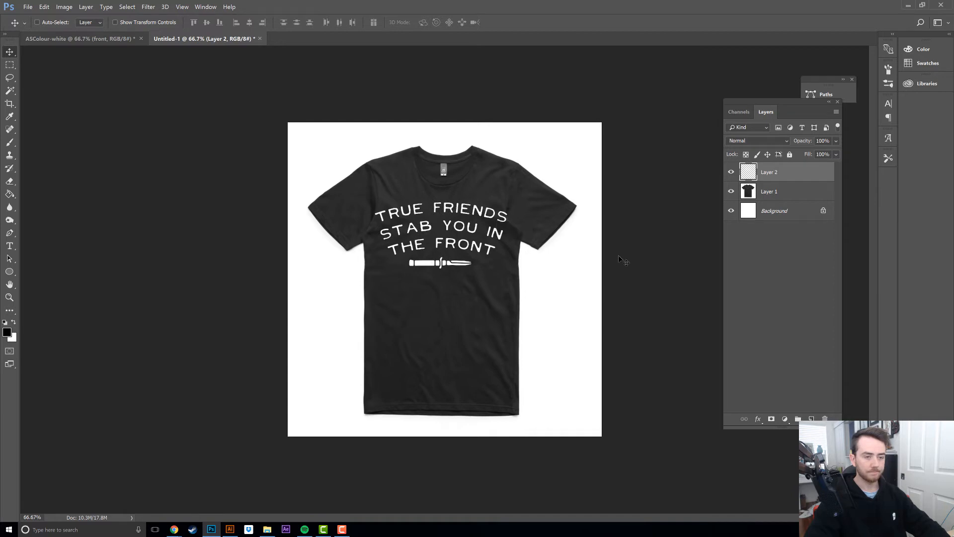
- Blend the lettering layer into the black shirt with Blend If on Gray, splitting the underlying layer's black slider to 9 / 54
{"action": "key", "text": "z"}
{"action": "left_click", "coordinate": [463, 271]}
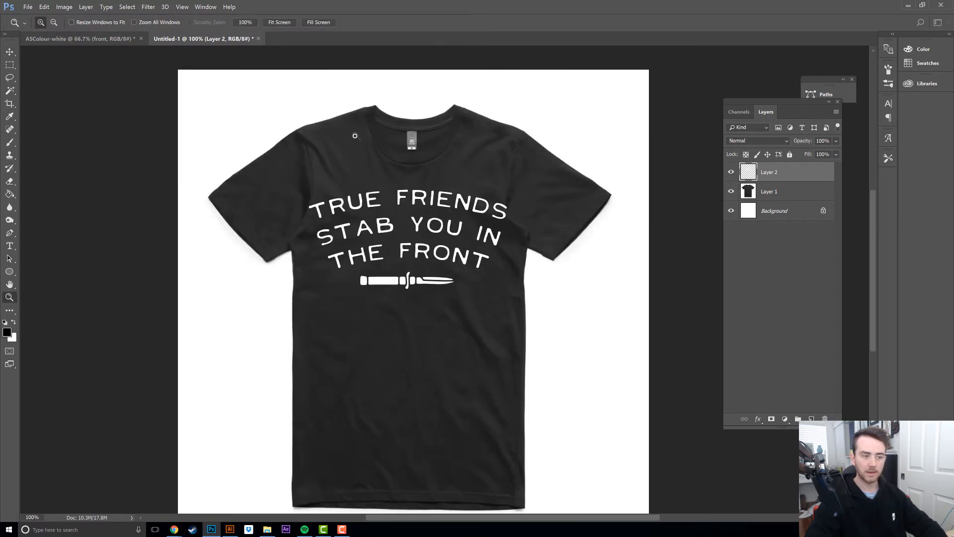
{"action": "double_click", "coordinate": [802, 177]}
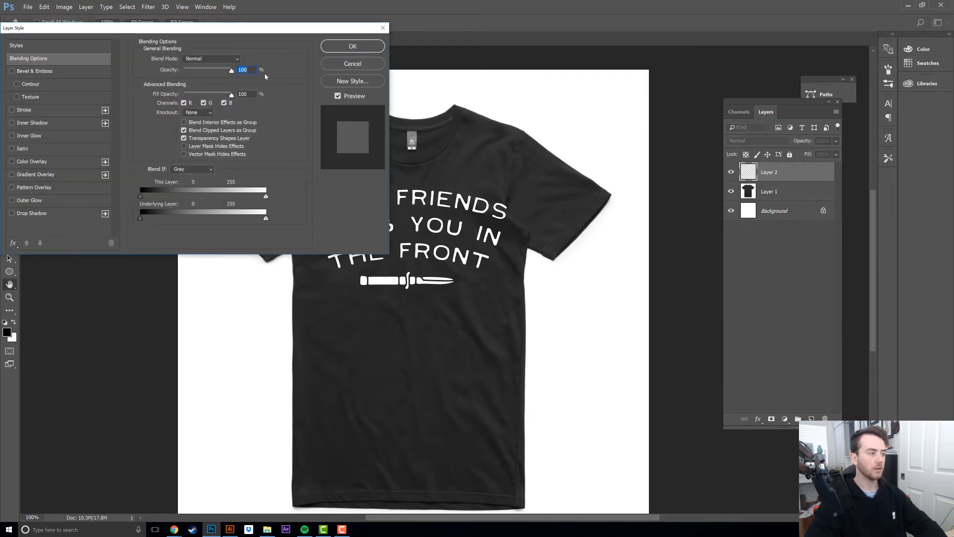
{"action": "left_click_drag", "start_coordinate": [221, 35], "coordinate": [710, 46]}
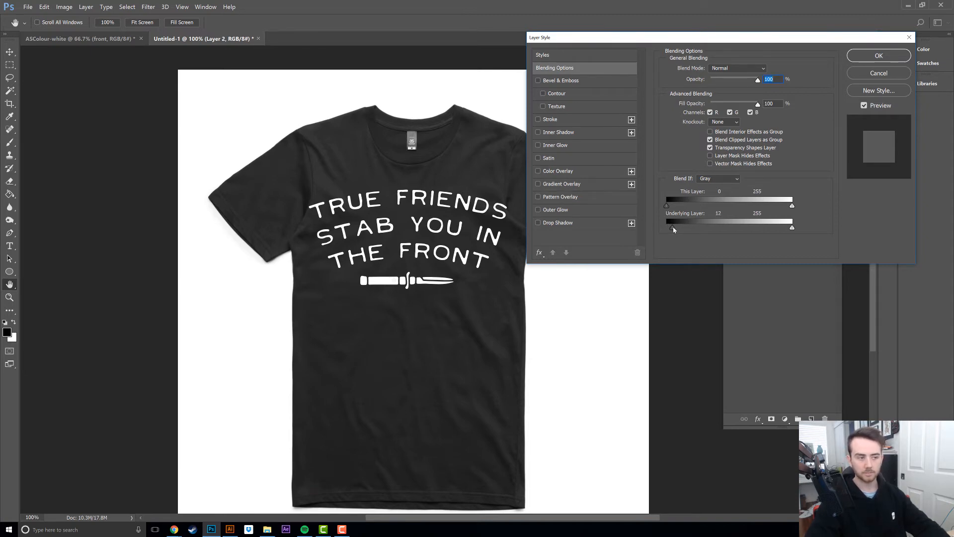
{"action": "mouse_move", "coordinate": [674, 229]}
{"action": "left_mouse_down"}
{"action": "mouse_move", "coordinate": [694, 229]}
{"action": "mouse_move", "coordinate": [670, 229]}
{"action": "left_mouse_up"}
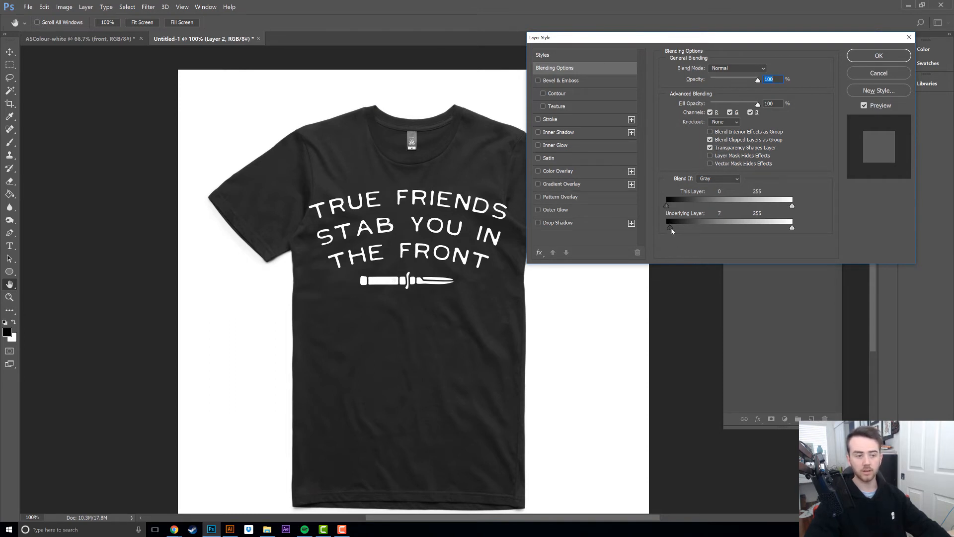
{"action": "left_click_drag", "start_coordinate": [670, 228], "coordinate": [698, 228]}
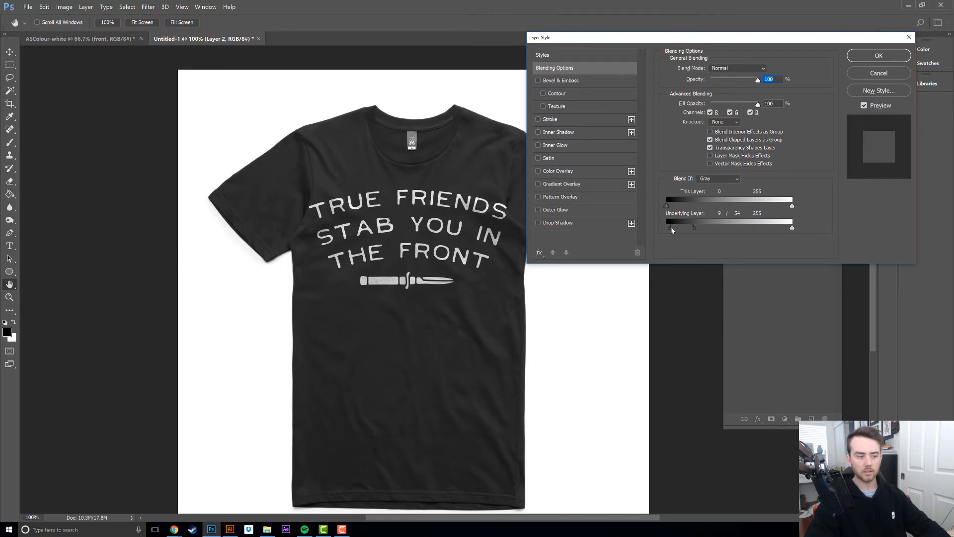
{"action": "left_click", "coordinate": [888, 56]}
{"action": "key", "text": "z"}
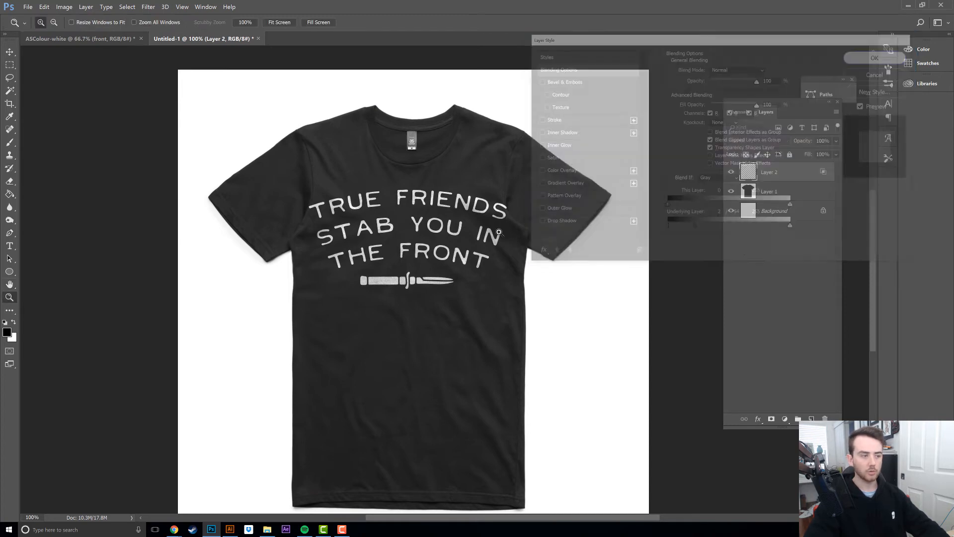
{"action": "left_click", "coordinate": [430, 249]}
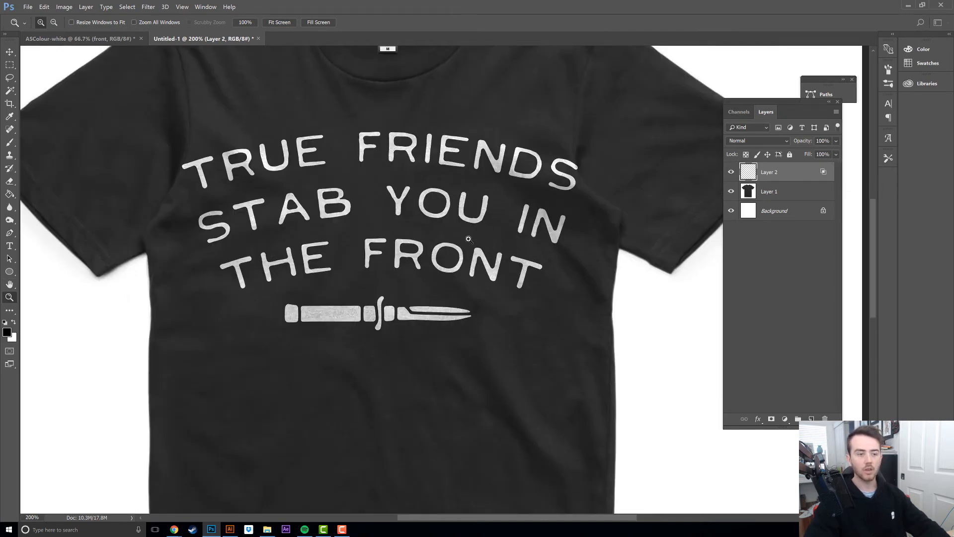
{"action": "left_click", "coordinate": [468, 239], "text": "alt"}
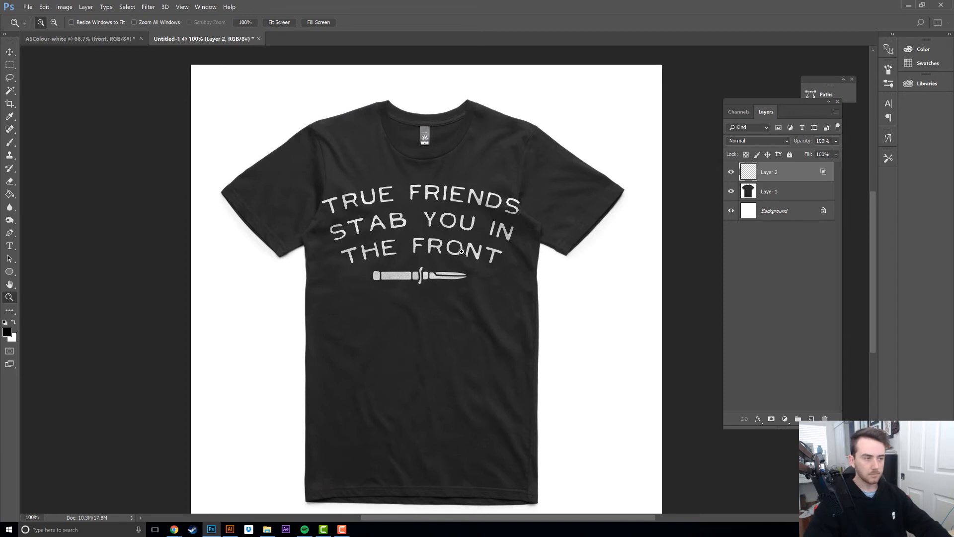
- Bring up the ASColour-white document and copy the round Rusty Nail badge from Illustrator
{"action": "left_click", "coordinate": [113, 40]}
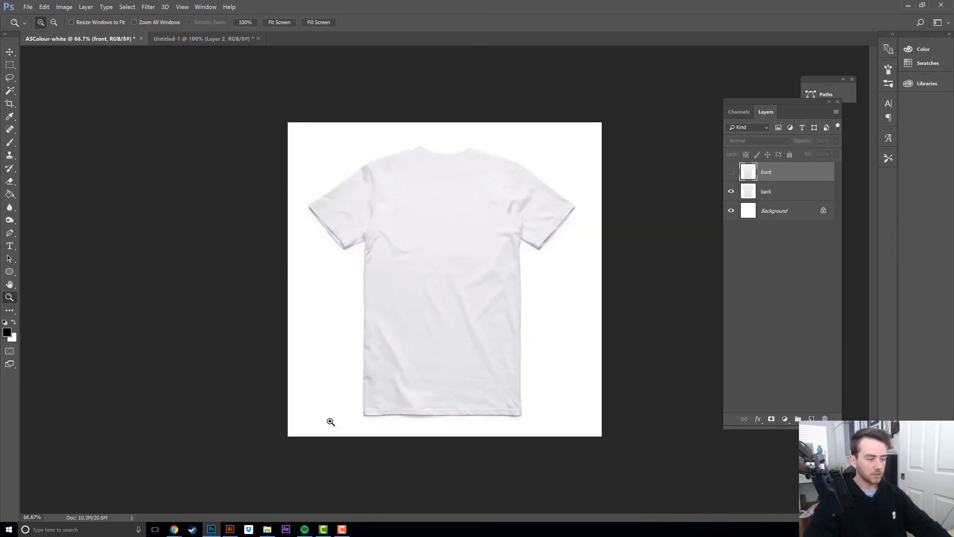
{"action": "left_click", "coordinate": [229, 529]}
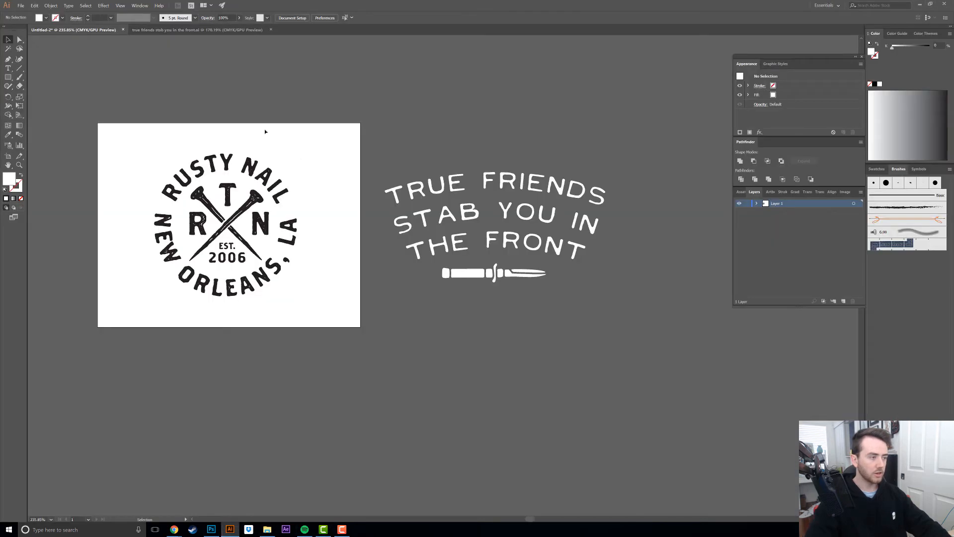
{"action": "left_click_drag", "start_coordinate": [336, 327], "coordinate": [345, 364]}
{"action": "left_click", "coordinate": [319, 185]}
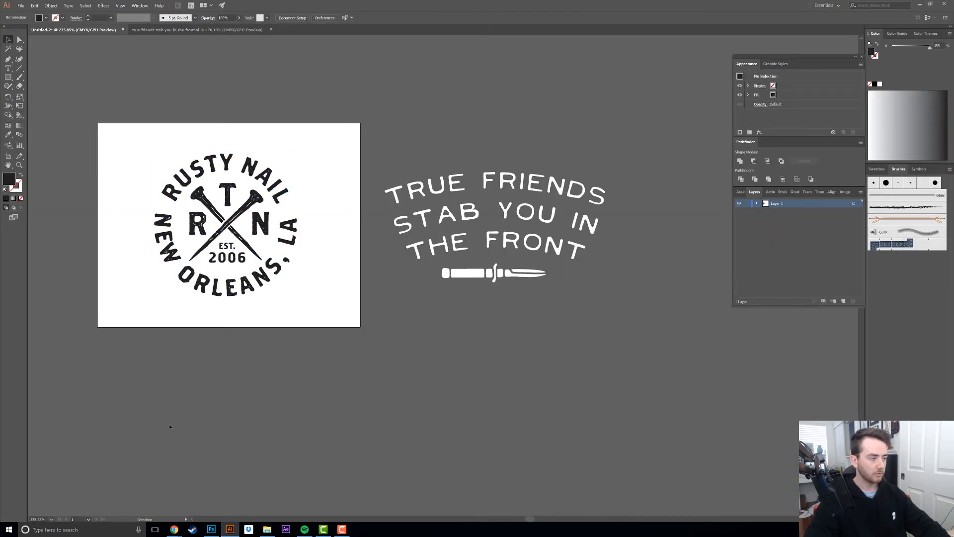
- Paste the Rusty Nail badge as pixels into Photoshop's white T-shirt document, scaled to about 324% and placed on the upper back
{"action": "left_click", "coordinate": [211, 529]}
{"action": "key", "text": "ctrl+v"}
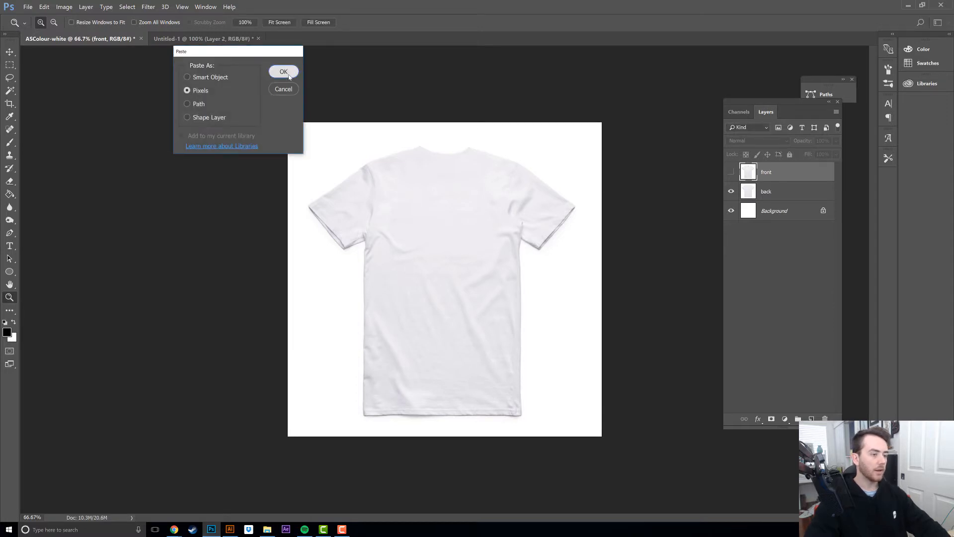
{"action": "left_click", "coordinate": [283, 72]}
{"action": "left_click_drag", "start_coordinate": [466, 259], "coordinate": [506, 206]}
{"action": "left_click_drag", "start_coordinate": [469, 233], "coordinate": [466, 204]}
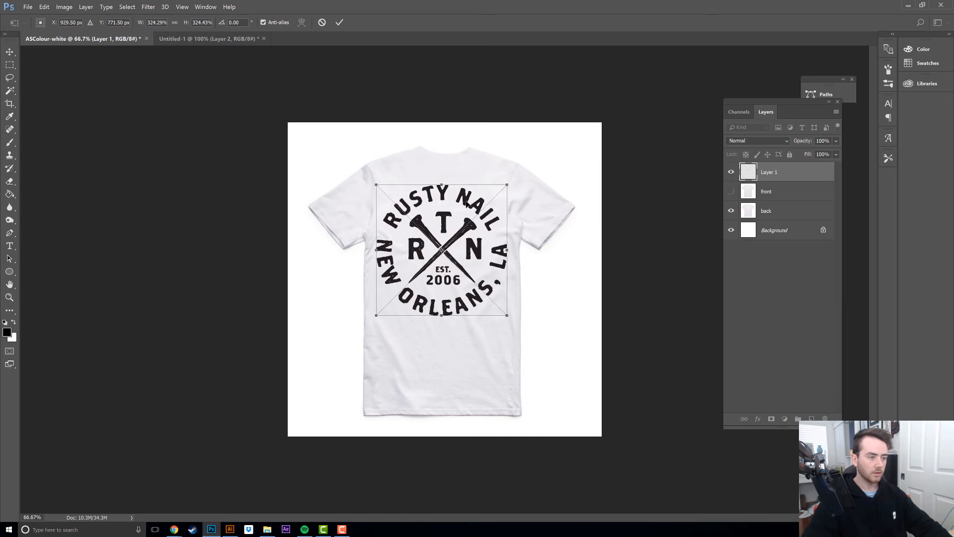
{"action": "key", "text": "Return"}
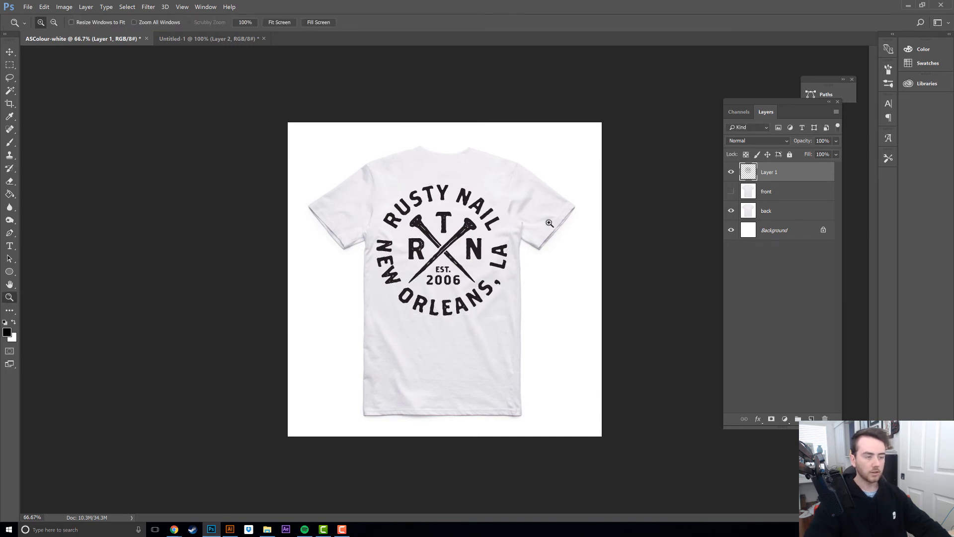
- Blend the Rusty Nail badge layer into the white shirt with Blend If on Gray, splitting the underlying layer's white slider to 237 / 255
{"action": "left_click", "coordinate": [441, 268]}
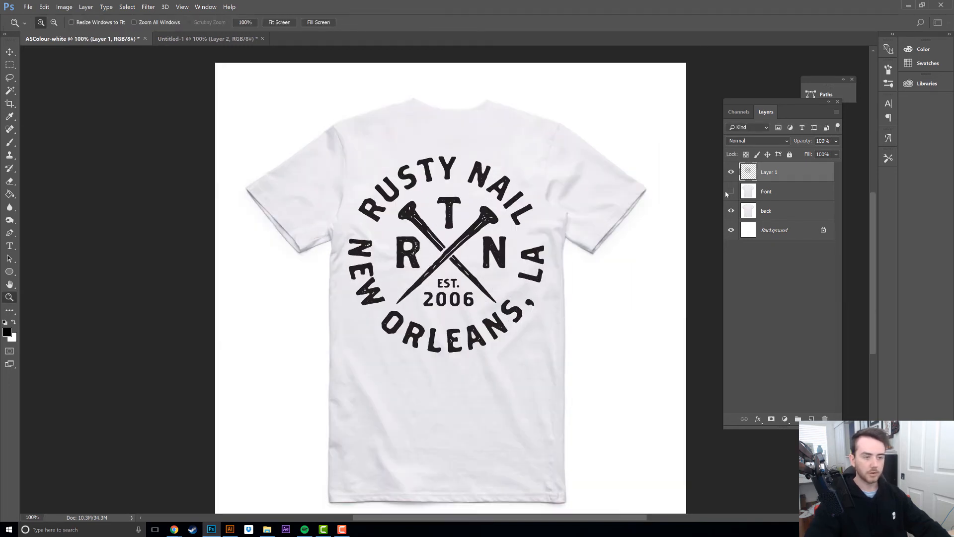
{"action": "double_click", "coordinate": [808, 176]}
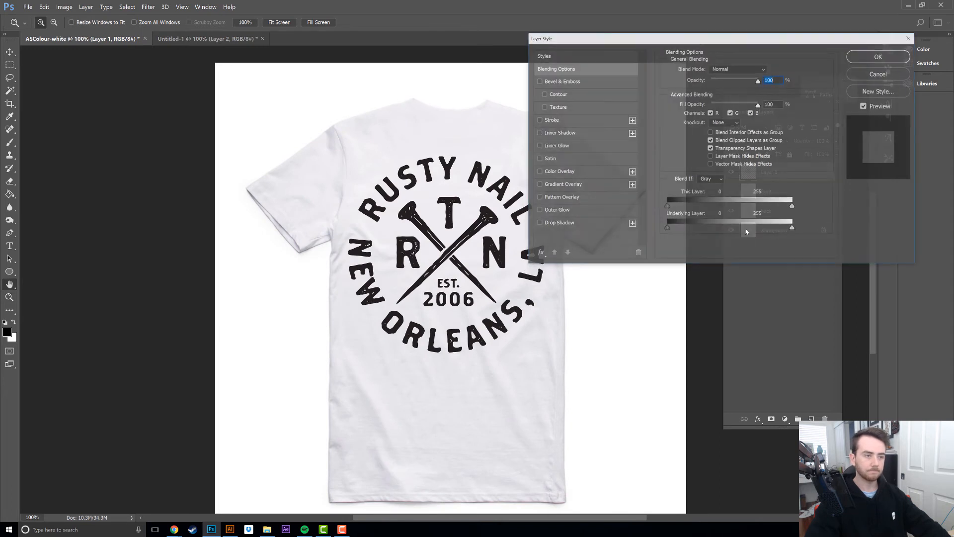
{"action": "left_click_drag", "start_coordinate": [651, 40], "coordinate": [691, 26]}
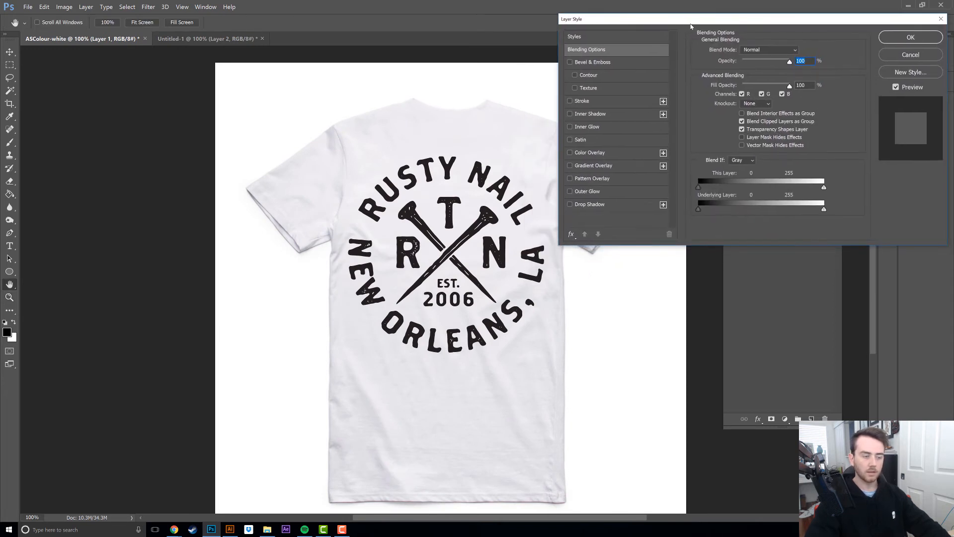
{"action": "left_click_drag", "start_coordinate": [808, 211], "coordinate": [825, 210]}
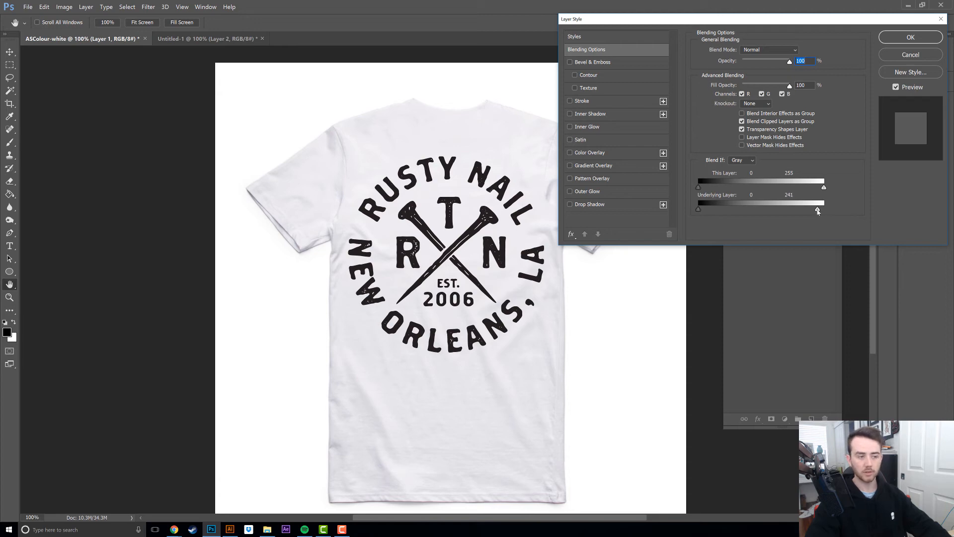
{"action": "left_click_drag", "start_coordinate": [817, 211], "coordinate": [823, 210]}
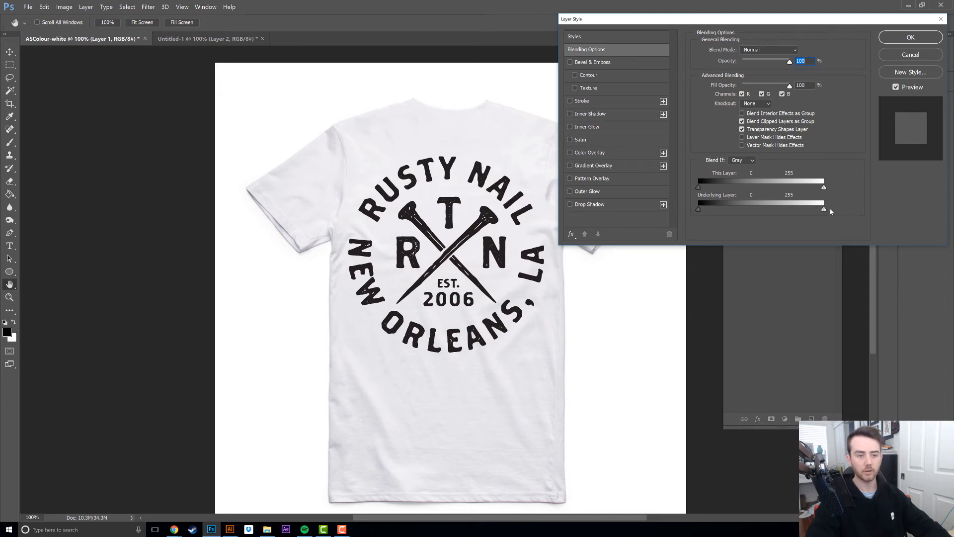
{"action": "key", "text": "alt"}
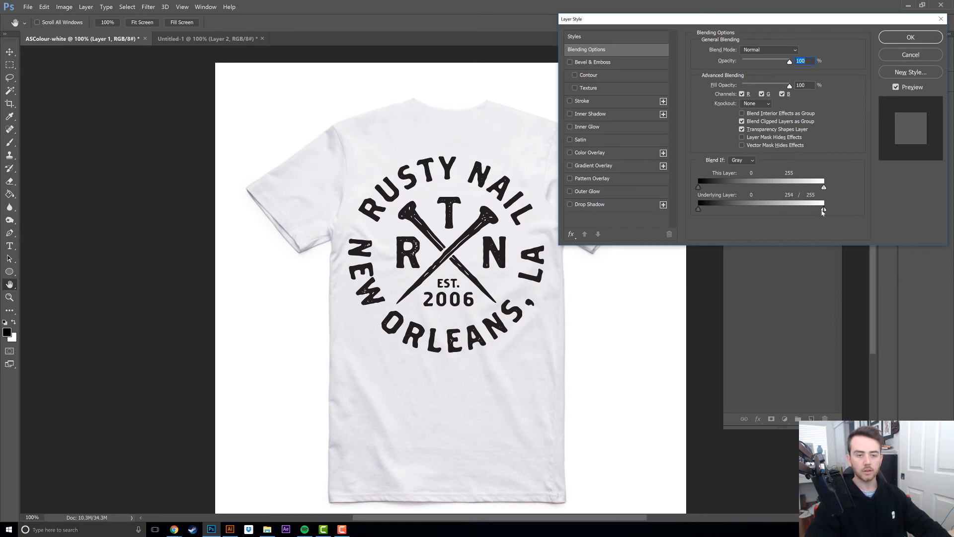
{"action": "left_click_drag", "start_coordinate": [818, 211], "coordinate": [815, 211]}
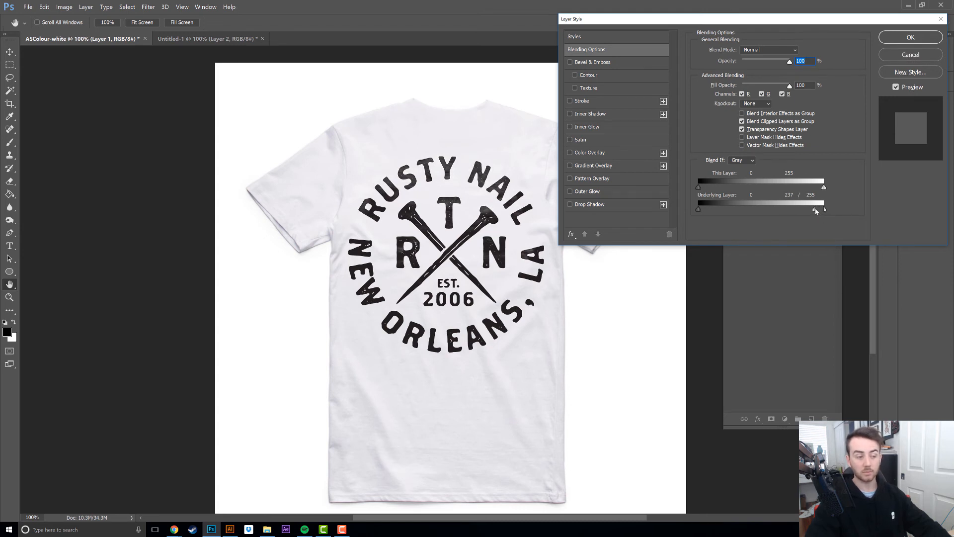
{"action": "key", "text": "Return"}
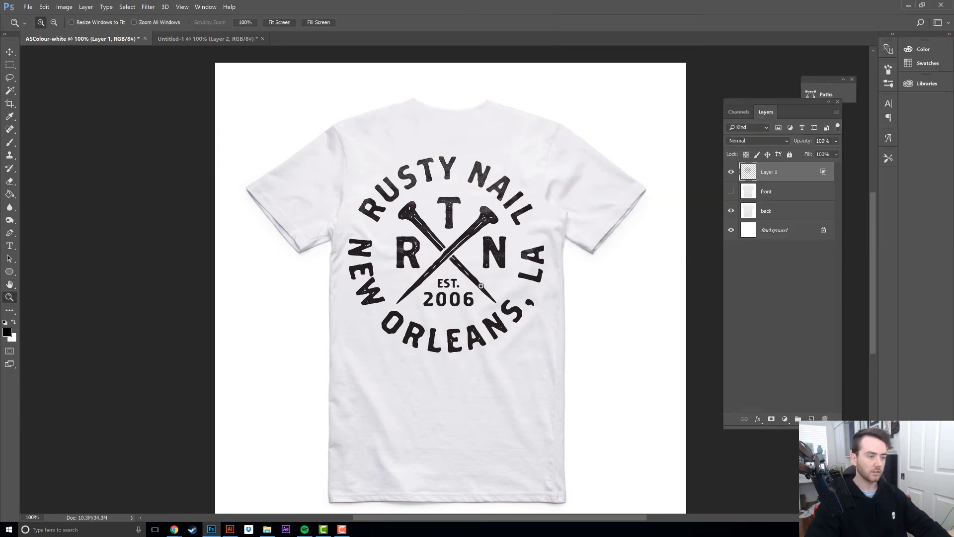
- Inspect the fabric texture showing through the blended badge and compare it with the black T-shirt mockup
{"action": "left_click", "coordinate": [465, 181]}
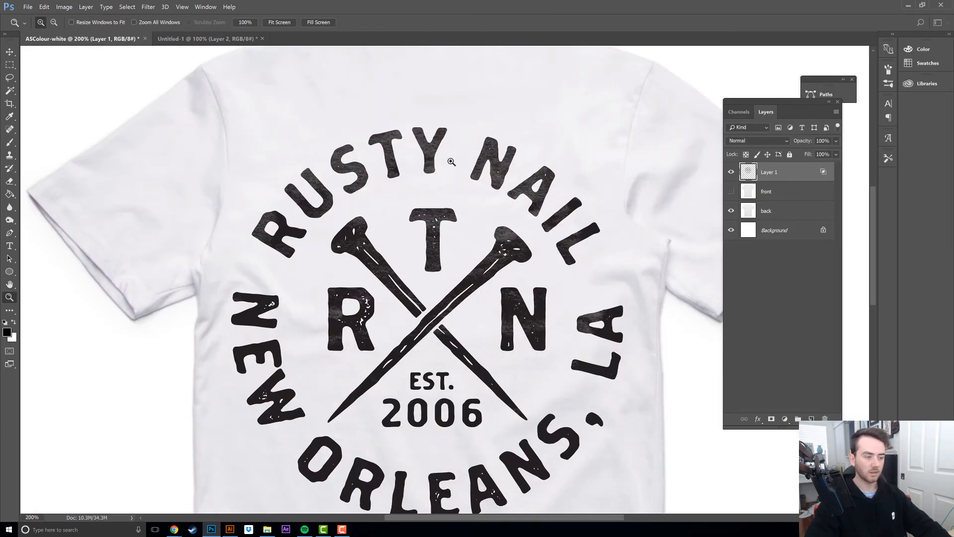
{"action": "left_click", "coordinate": [462, 321], "text": "alt"}
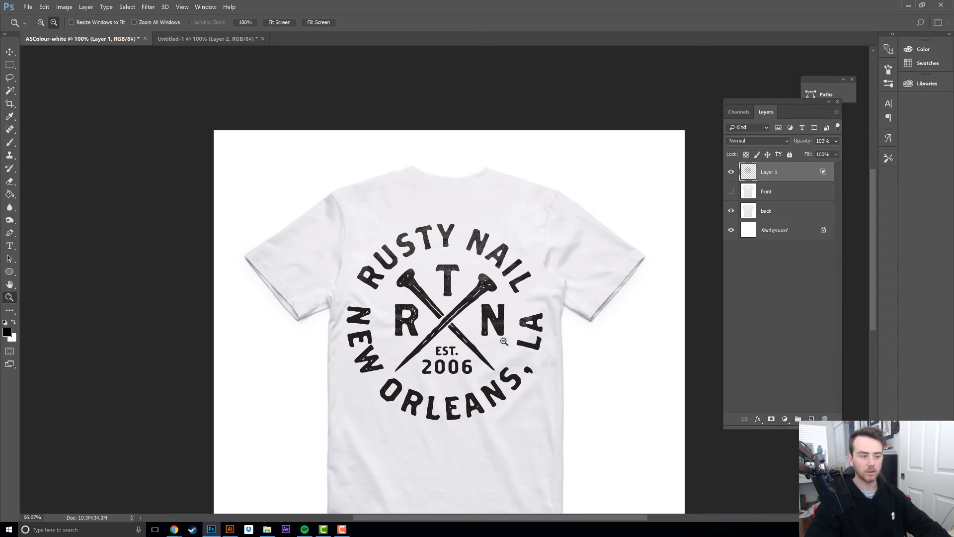
{"action": "left_click", "coordinate": [487, 338], "text": "alt"}
{"action": "left_click", "coordinate": [461, 253]}
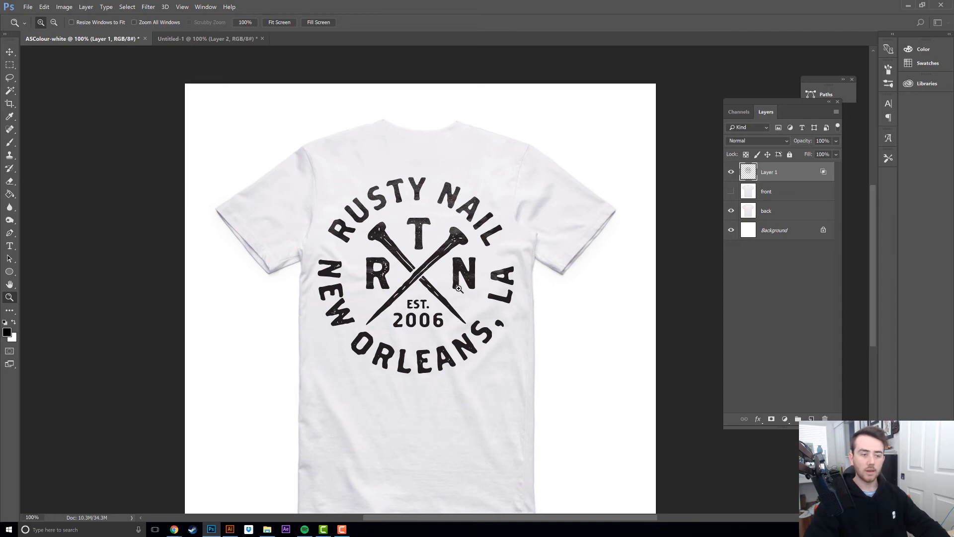
{"action": "left_click", "coordinate": [207, 39]}
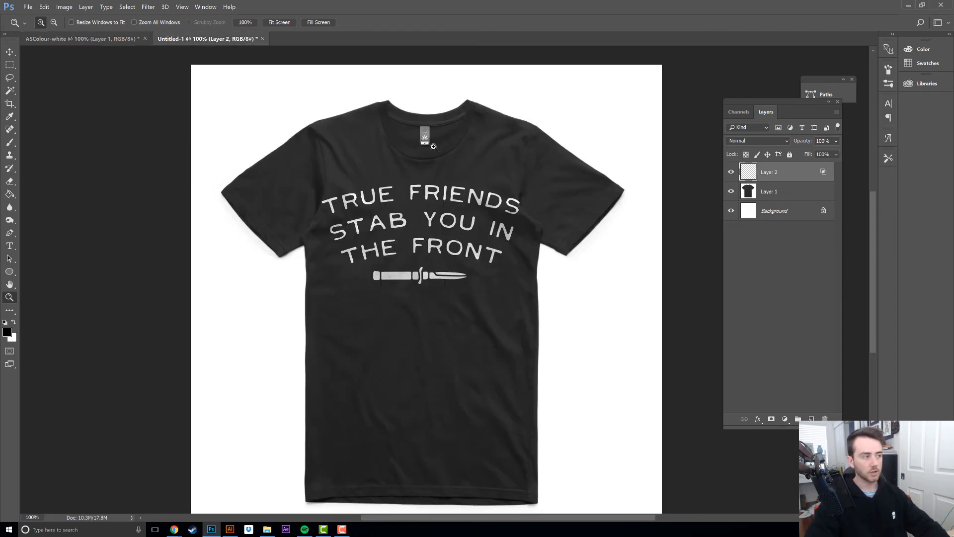
{"action": "left_click", "coordinate": [97, 38]}
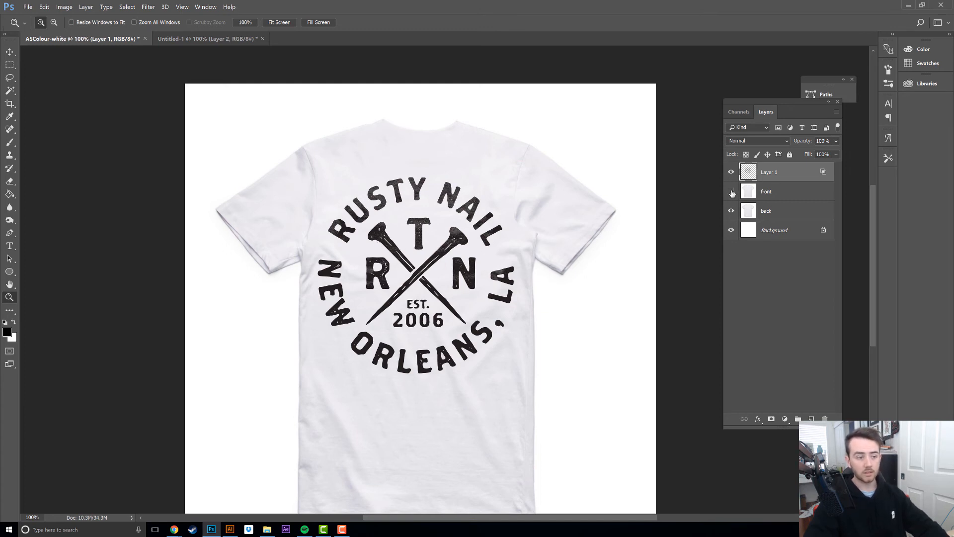
- Show only the front shirt over the background by hiding the badge and back layers, and make the front layer active
{"action": "left_click", "coordinate": [731, 172]}
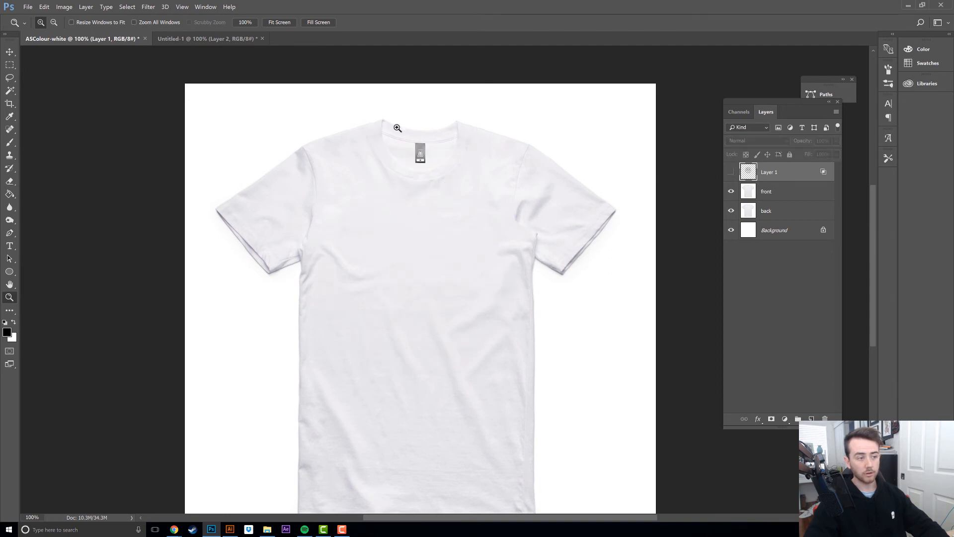
{"action": "left_click", "coordinate": [733, 194]}
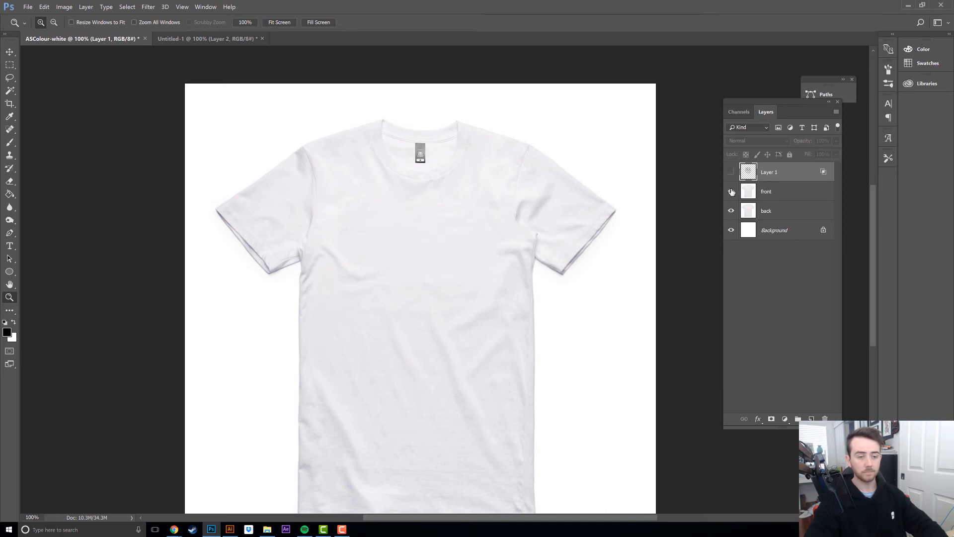
{"action": "left_click", "coordinate": [738, 193]}
{"action": "left_click", "coordinate": [731, 210]}
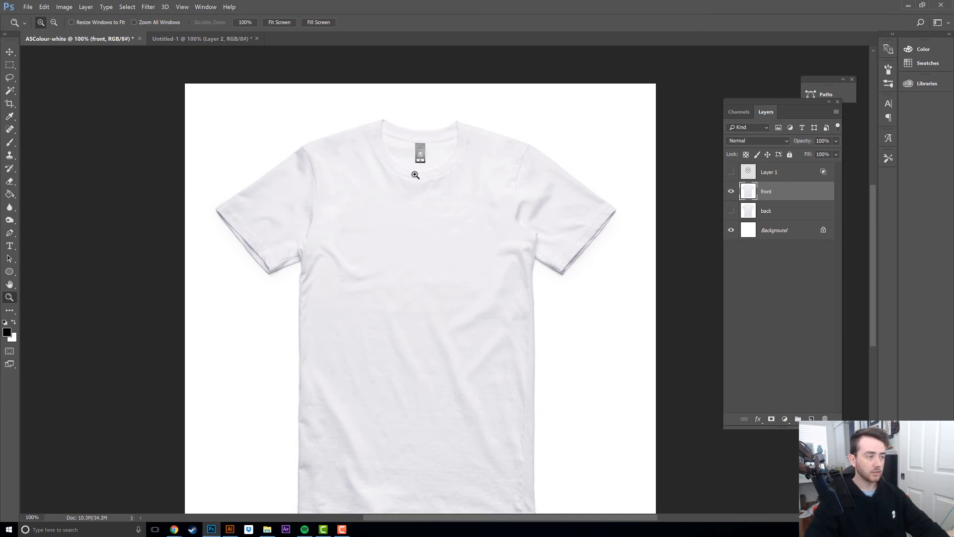
- Remove the collar and neck label from the front shirt with a content-aware Spot Healing Brush at size 125
{"action": "left_click_drag", "start_coordinate": [192, 75], "coordinate": [616, 228]}
{"action": "left_click", "coordinate": [9, 130]}
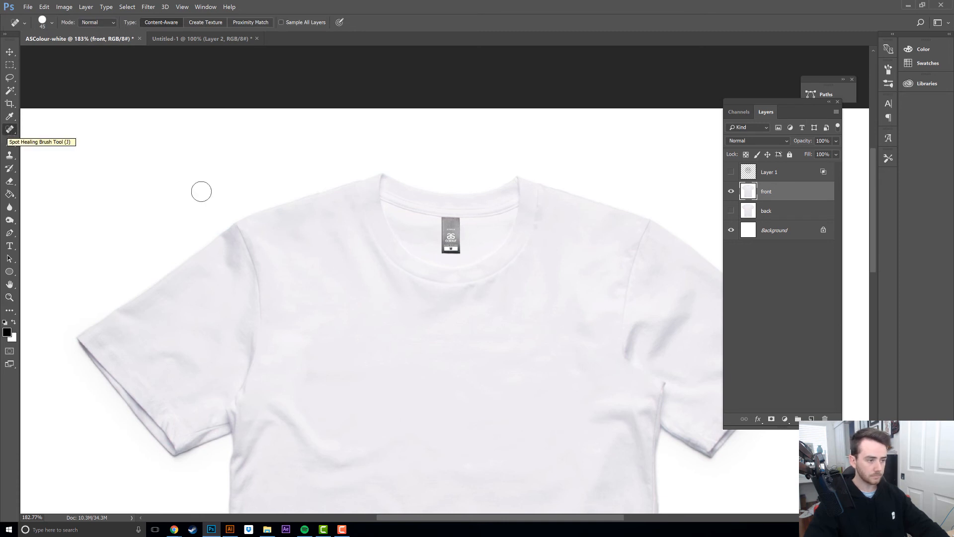
{"action": "key", "text": "bracketright"}
{"action": "key", "text": "bracketright"}
{"action": "key", "text": "bracketright"}
{"action": "key", "text": "bracketright"}
{"action": "key", "text": "bracketright"}
{"action": "key", "text": "bracketright"}
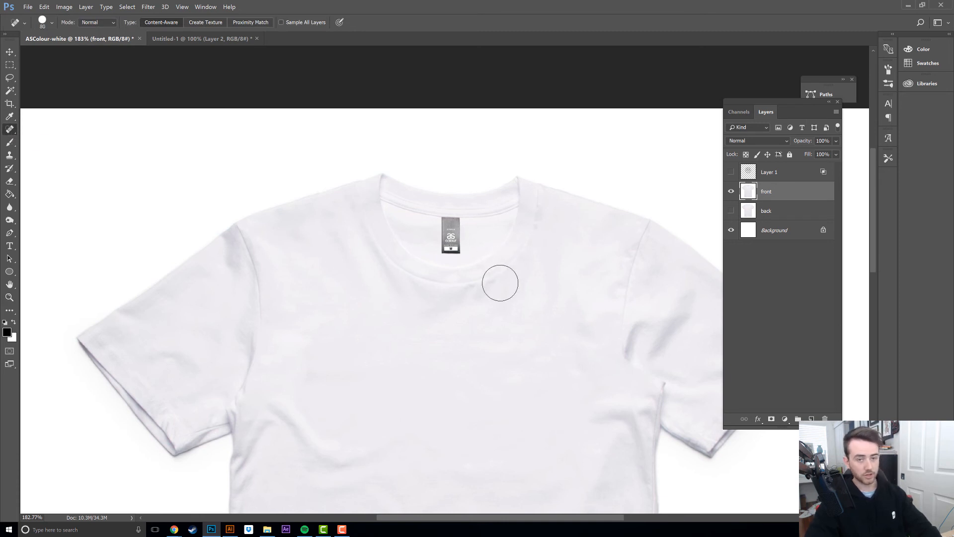
{"action": "key", "text": "bracketright"}
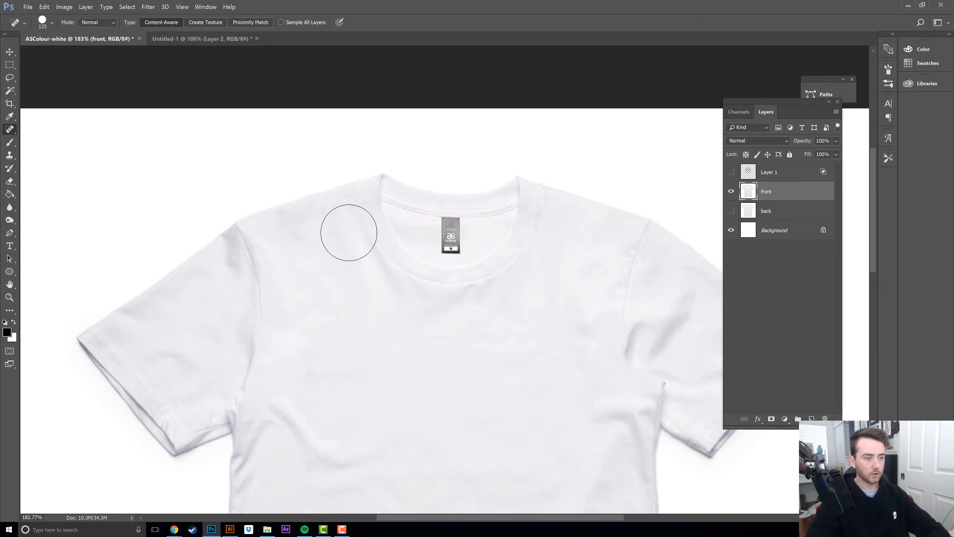
{"action": "mouse_move", "coordinate": [351, 227]}
{"action": "left_mouse_down"}
{"action": "mouse_move", "coordinate": [382, 230]}
{"action": "mouse_move", "coordinate": [448, 273]}
{"action": "mouse_move", "coordinate": [519, 224]}
{"action": "mouse_move", "coordinate": [515, 214]}
{"action": "mouse_move", "coordinate": [368, 212]}
{"action": "mouse_move", "coordinate": [368, 270]}
{"action": "left_mouse_up"}
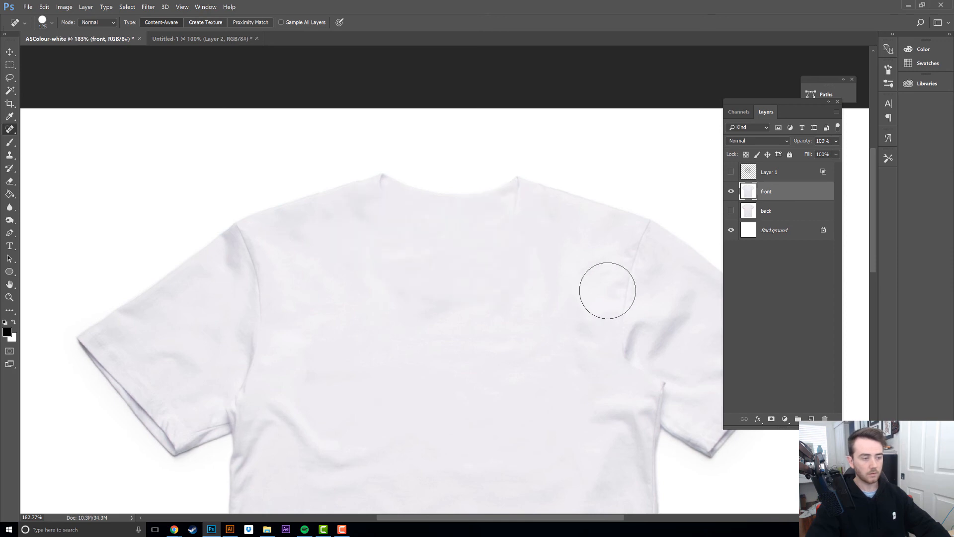
- Clean up the remaining collar traces along the neckline with the Spot Healing Brush reduced to size 60
{"action": "key", "text": "bracketleft"}
{"action": "key", "text": "bracketleft"}
{"action": "key", "text": "bracketleft"}
{"action": "key", "text": "bracketleft"}
{"action": "key", "text": "bracketleft"}
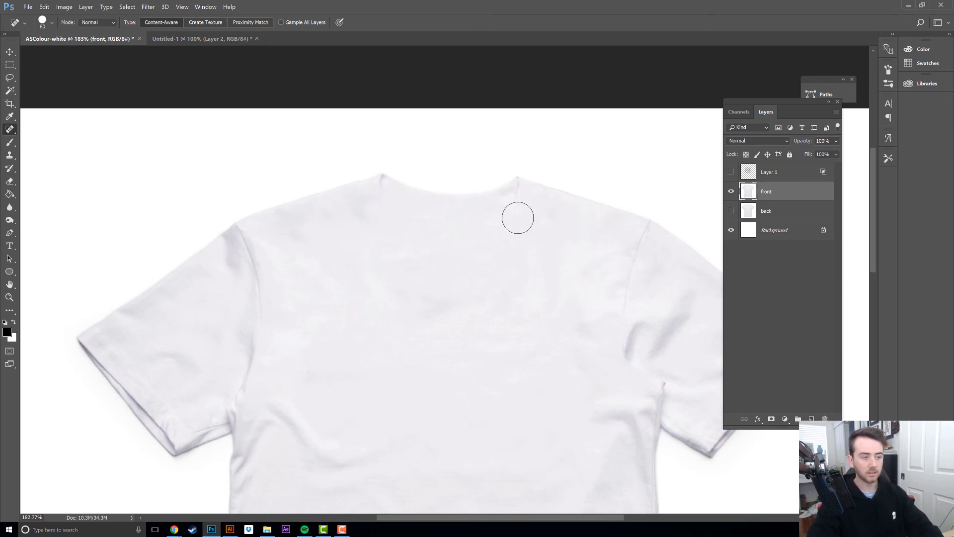
{"action": "mouse_move", "coordinate": [517, 215]}
{"action": "left_mouse_down"}
{"action": "mouse_move", "coordinate": [518, 192]}
{"action": "mouse_move", "coordinate": [445, 215]}
{"action": "mouse_move", "coordinate": [377, 193]}
{"action": "mouse_move", "coordinate": [379, 234]}
{"action": "left_mouse_up"}
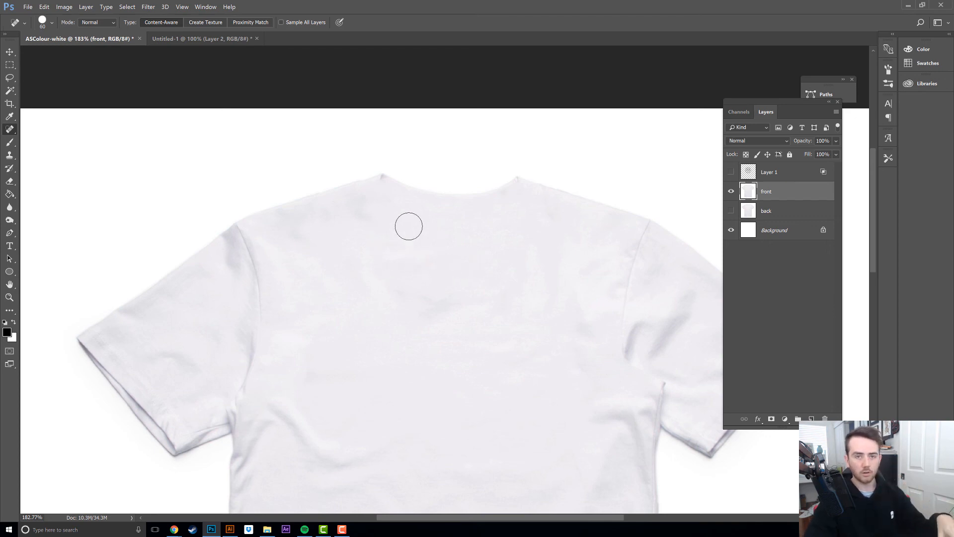
{"action": "key", "text": "z"}
{"action": "left_click", "coordinate": [464, 372], "text": "alt"}
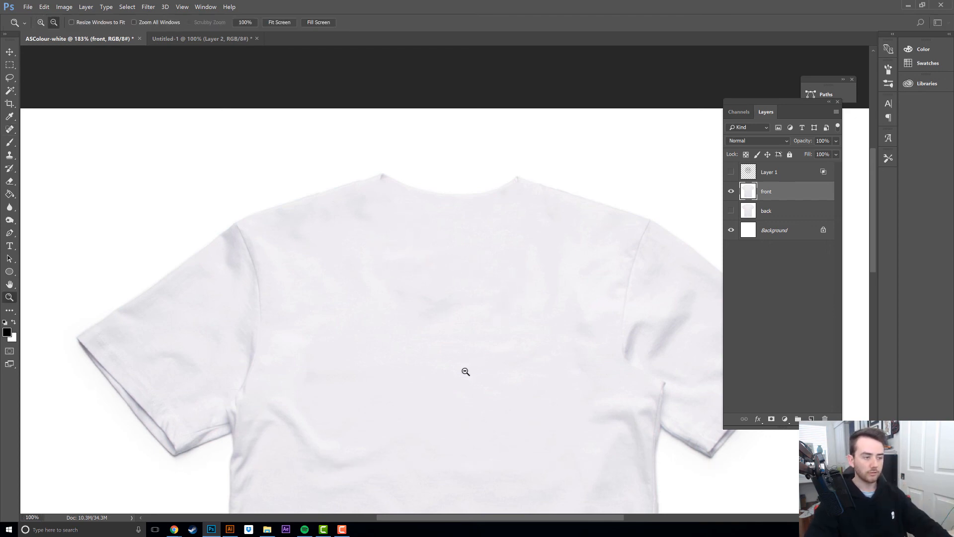
{"action": "left_click", "coordinate": [466, 365], "text": "alt"}
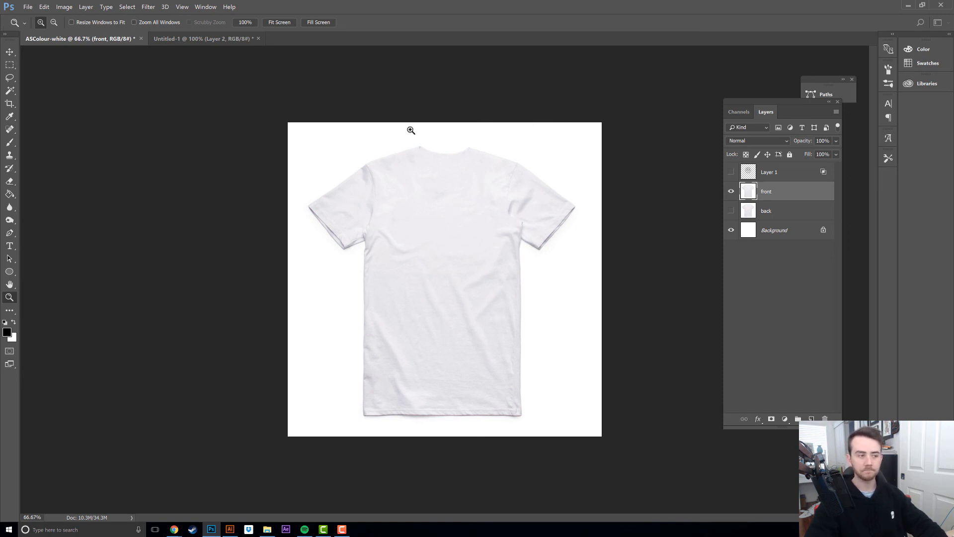
- Touch up the left neckline point with the Spot Healing Brush at size 40, and toggle the back layer's visibility
{"action": "left_click", "coordinate": [530, 173]}
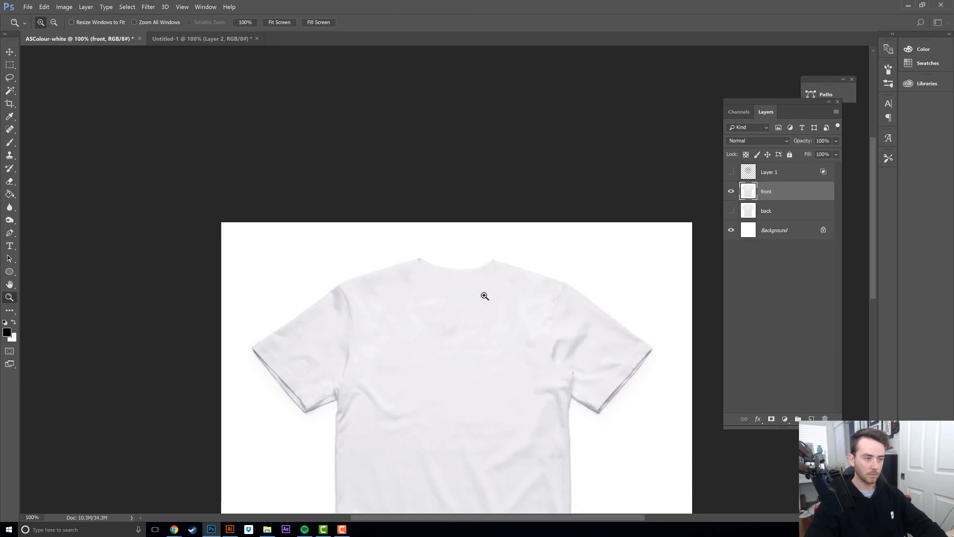
{"action": "key", "text": "j"}
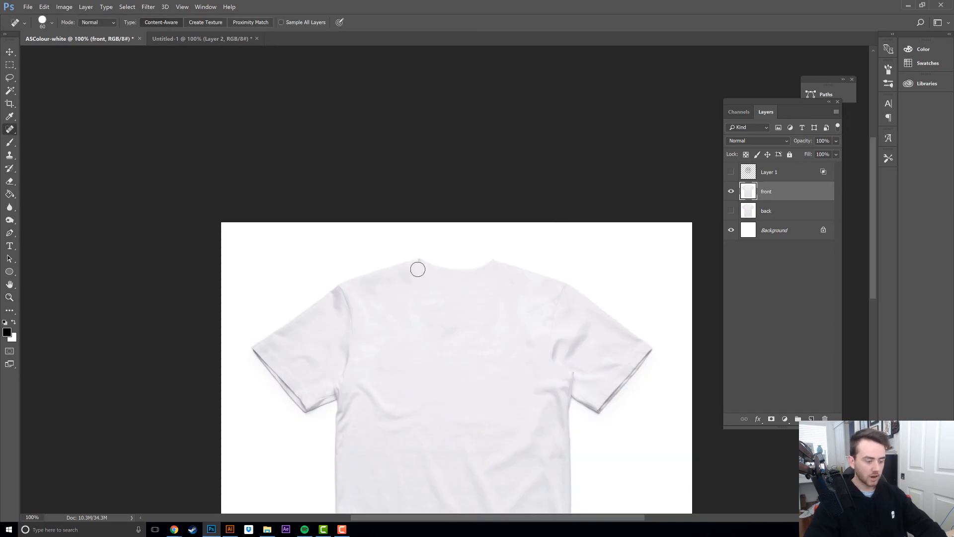
{"action": "key", "text": "bracketleft"}
{"action": "left_click", "coordinate": [418, 264]}
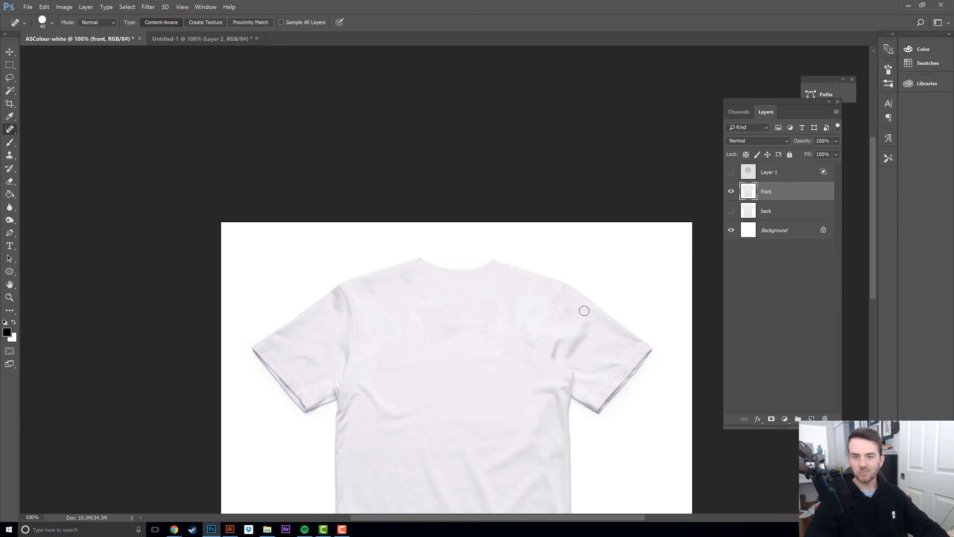
{"action": "key", "text": "z"}
{"action": "left_click", "coordinate": [496, 374], "text": "alt"}
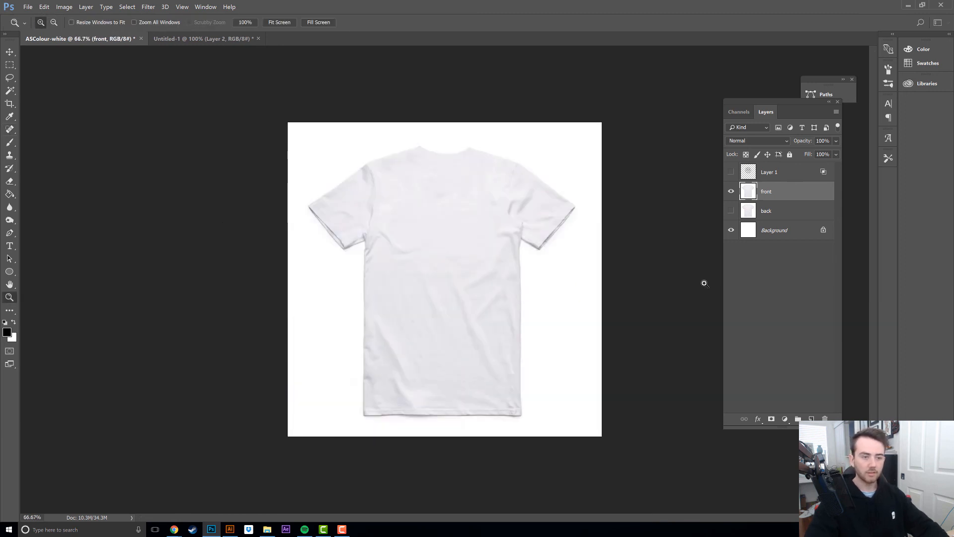
{"action": "left_click", "coordinate": [731, 211]}
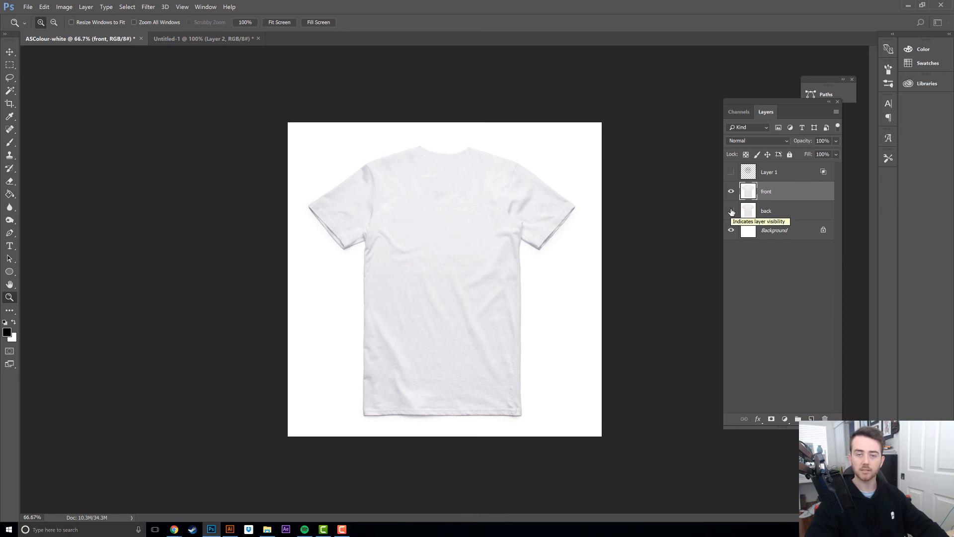